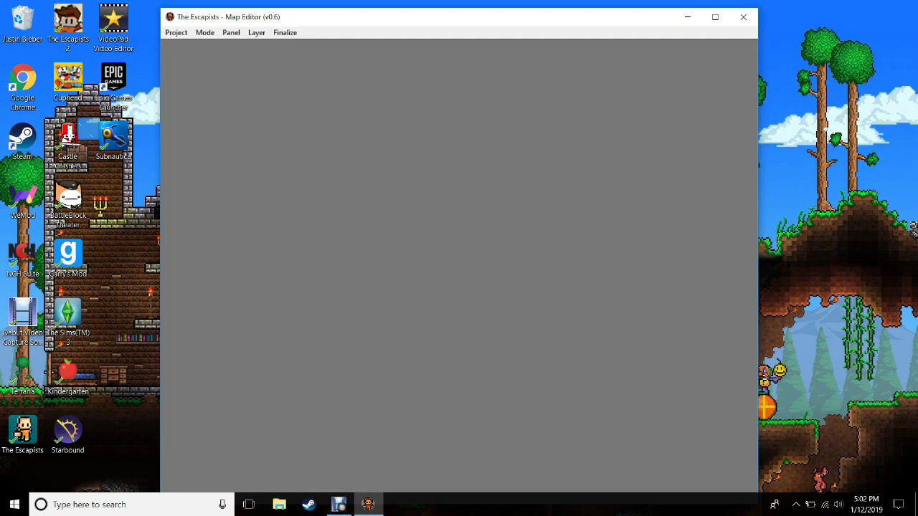
Maximize the map editor window
click(715, 17)
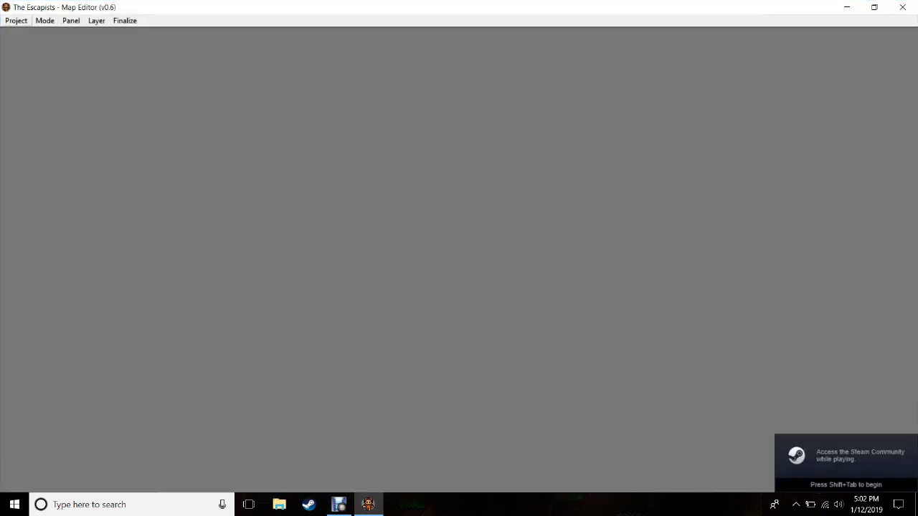
click(15, 20)
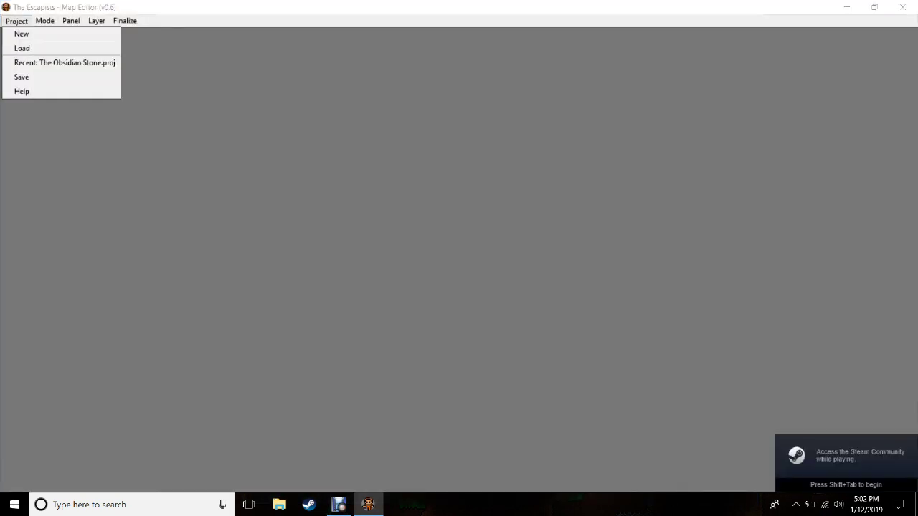
click(22, 48)
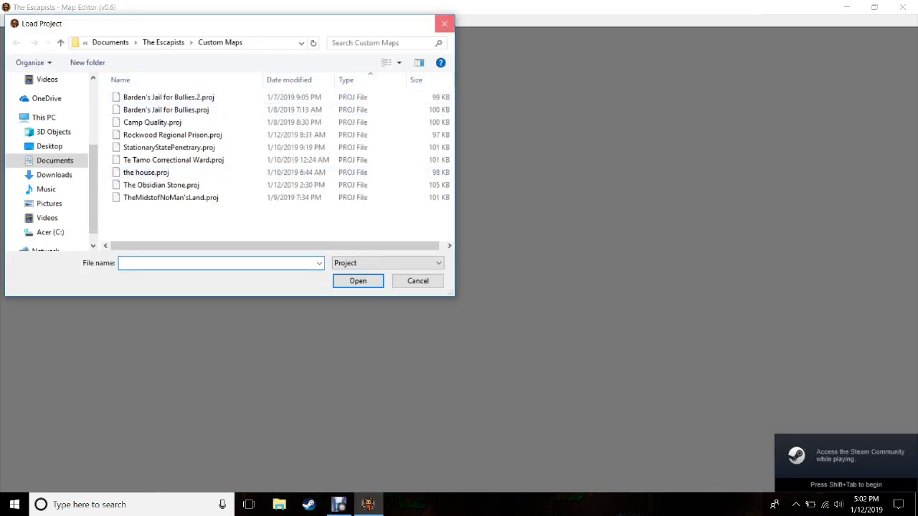
click(444, 23)
Create a new prison named "Rockwood Regional Prison" with the irongate tileset
click(16, 20)
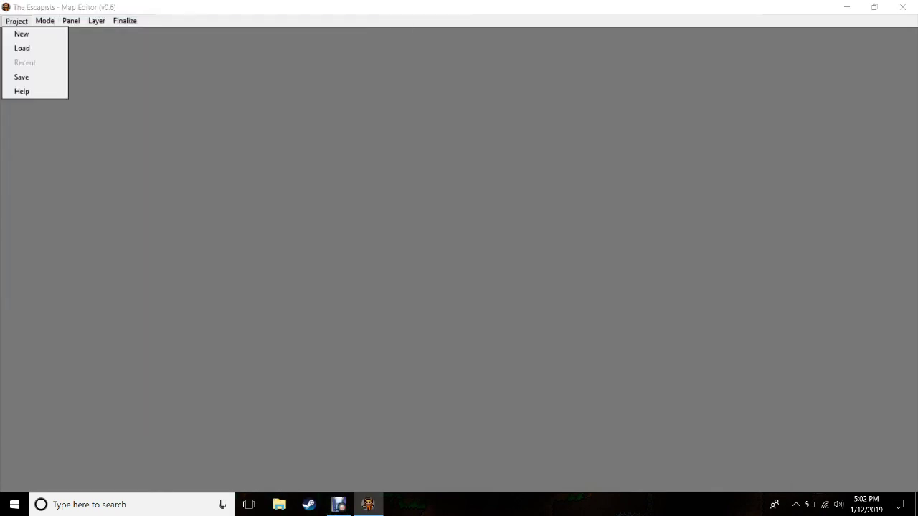
click(18, 33)
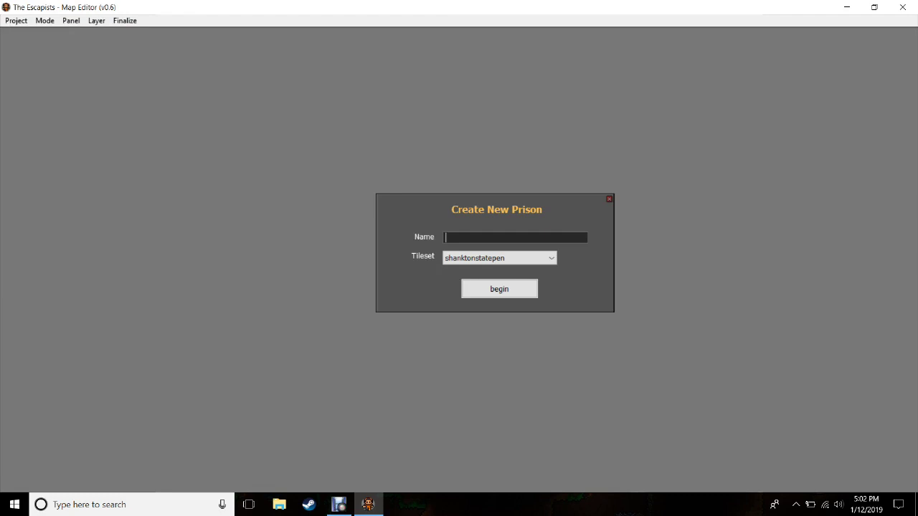
text(Rockwood reg)
key(BackSpace)
key(BackSpace)
text(Regional Prison)
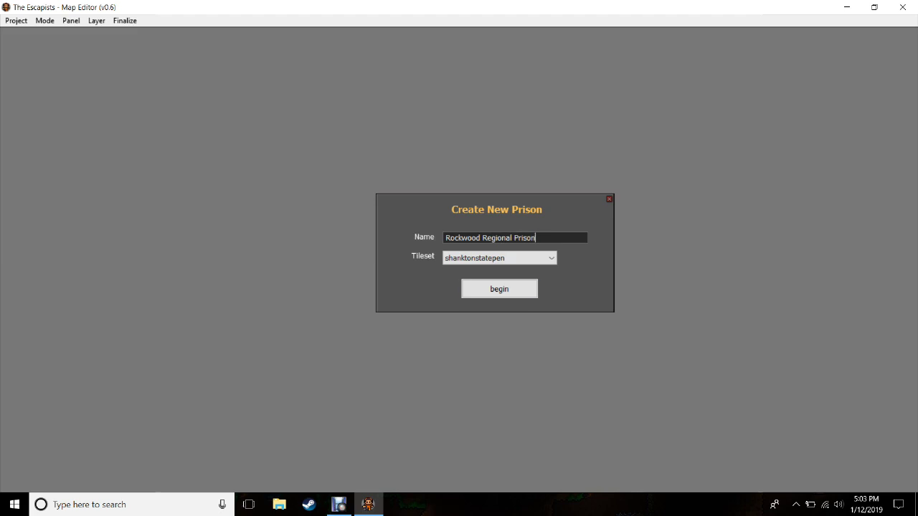
click(499, 257)
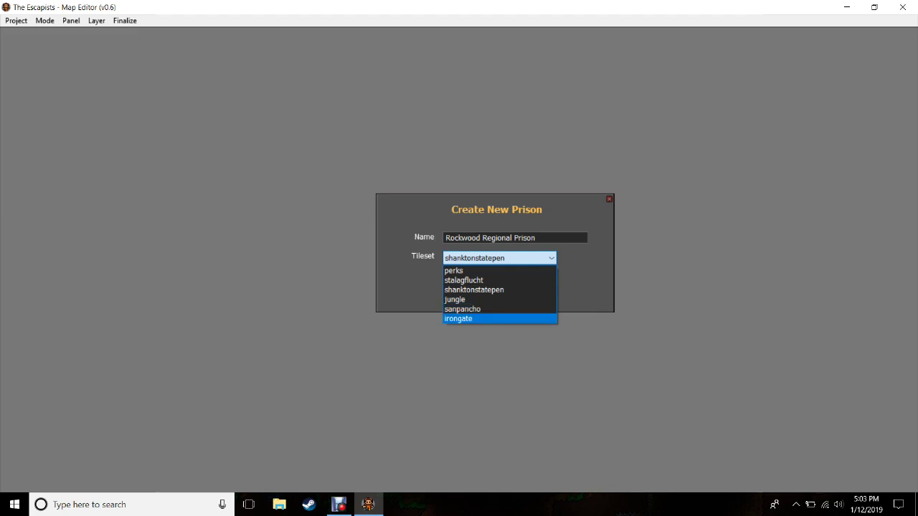
click(499, 318)
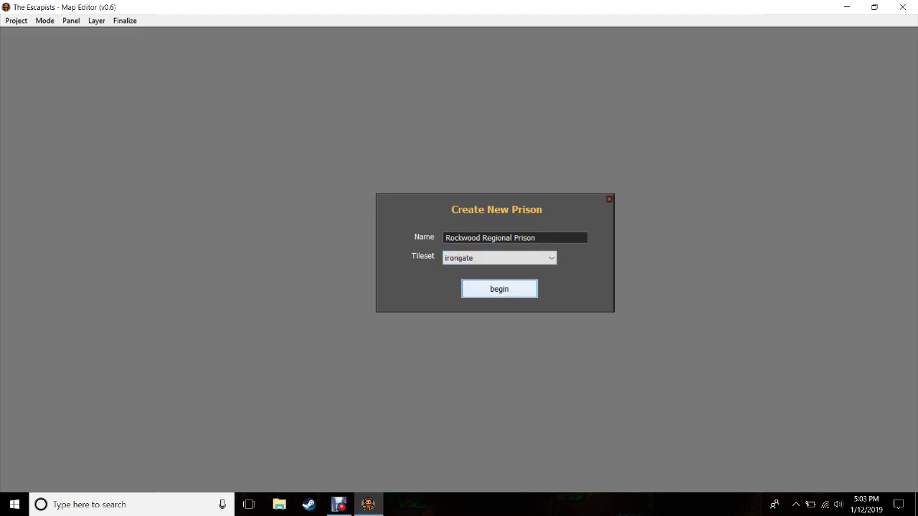
key(Return)
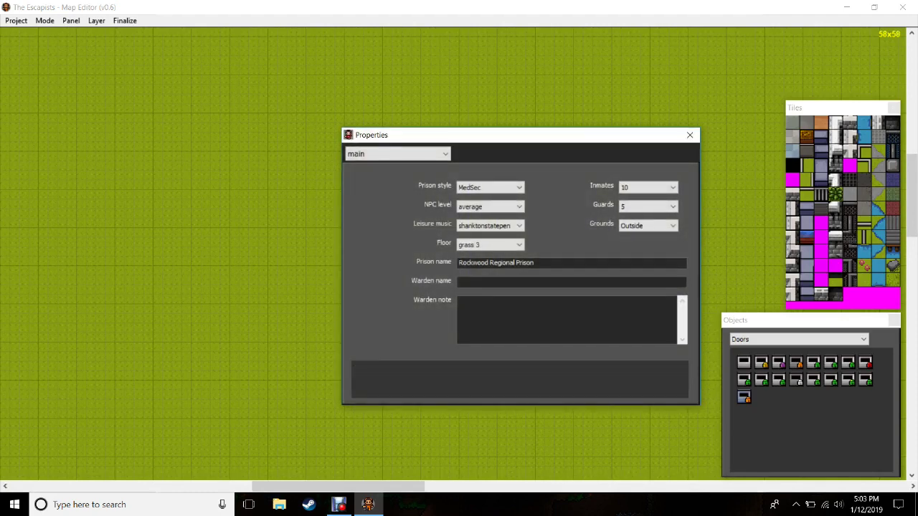
Enter the warden's name and begin the warden note with "So, you have committed a total of 6 crimes"
click(461, 281)
text(John)
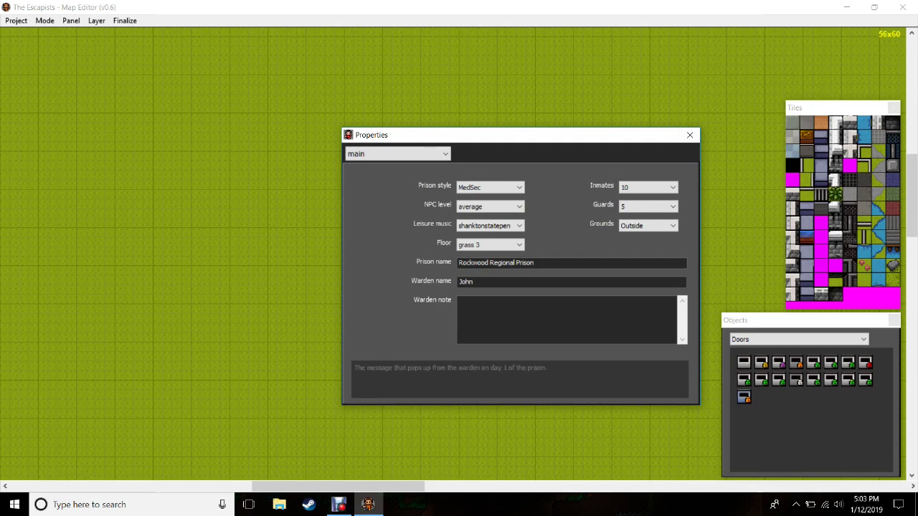
text(o, you have committed a total of)
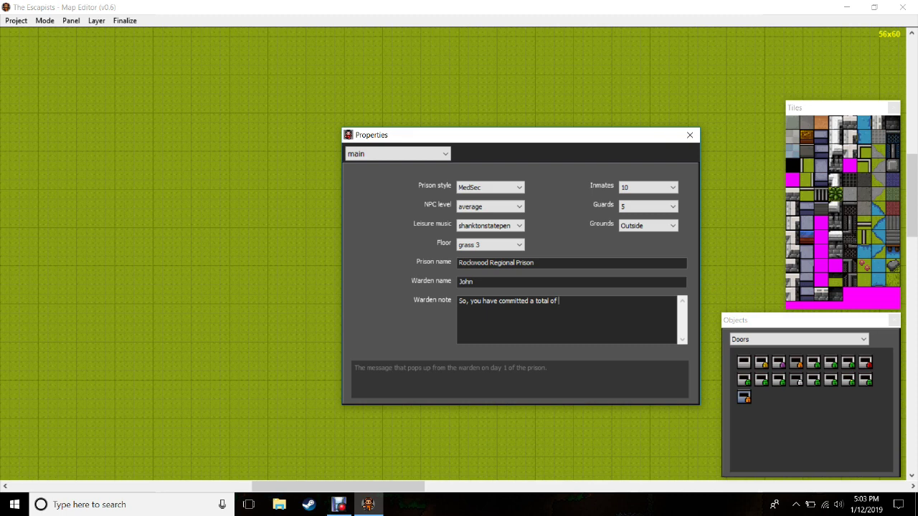
text(6 )
text(crimes)
text(,)
Continue the warden note with "We are not gong to list them because why would we want to do that."
text(. We a)
text(re not gong to )
text(l)
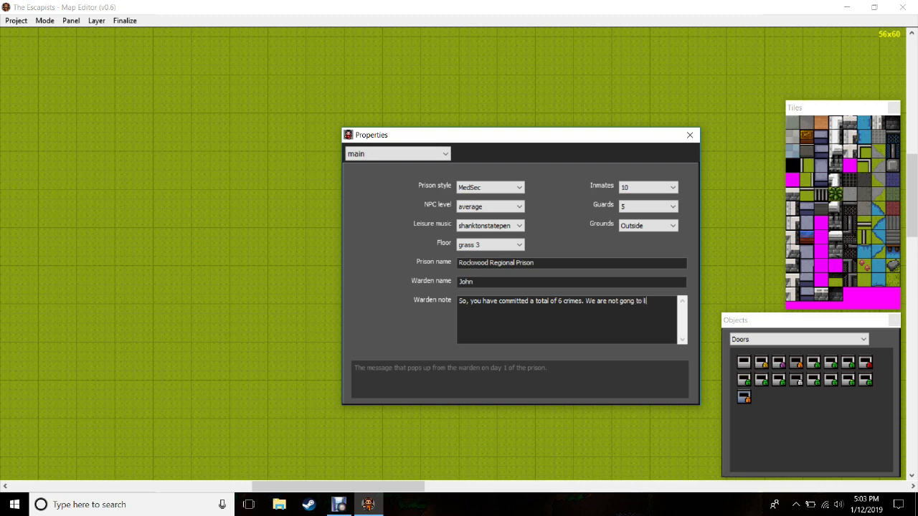
text(ist them because why would we want to)
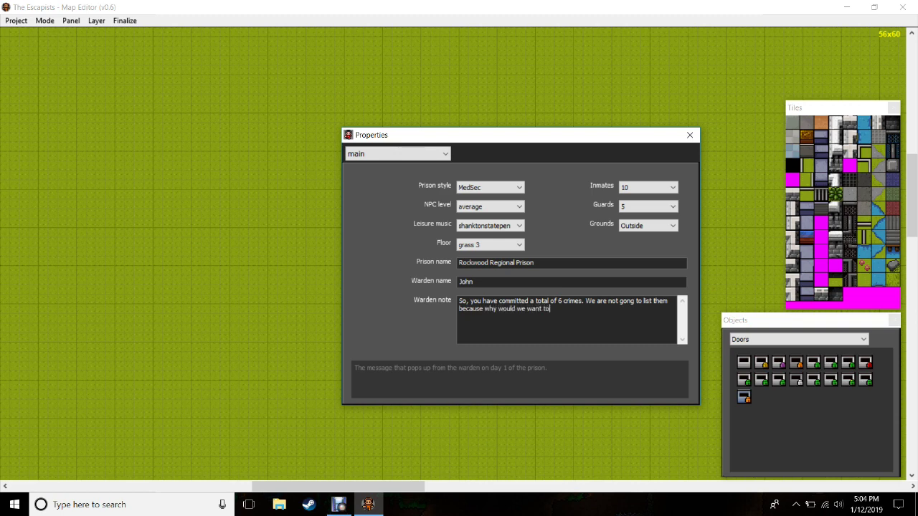
text( do that.)
Add the warden note line "Anyway, welcome to the place you'll be spending the next 30 years."
key(Return)
text(Anyway, welcome to t)
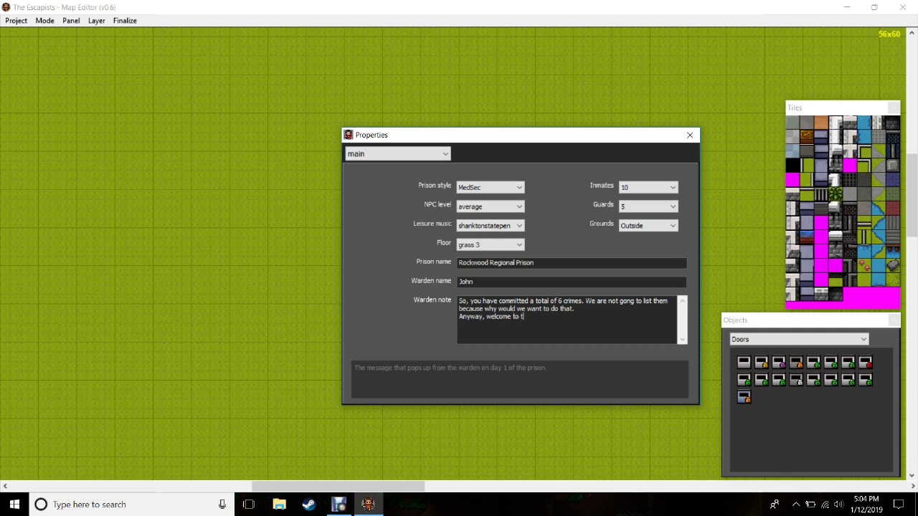
text(he place you'll be spending the )
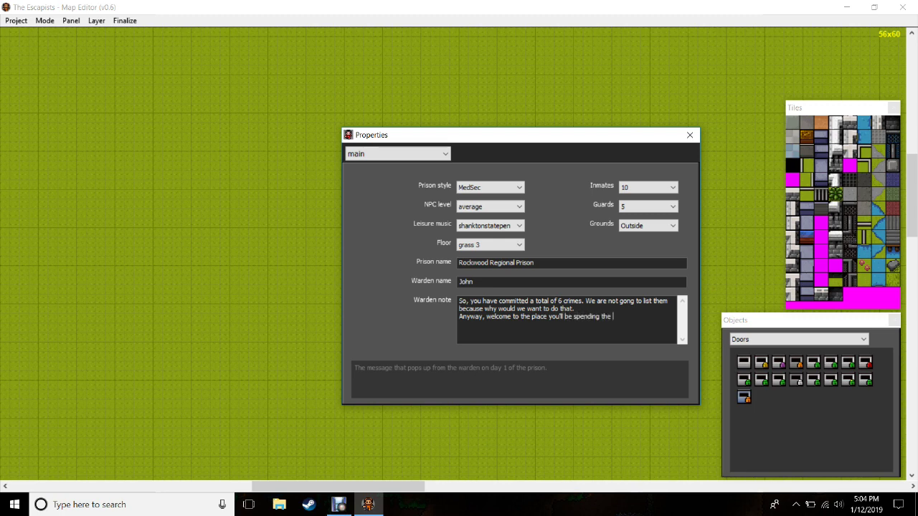
text(next 30 years)
Add the lines "Get yourself comfterable, or not, we really dont care." and "Just, dont die. Then we make less money." to the warden note
text(your )
text(sek)
text(f com)
text(fter)
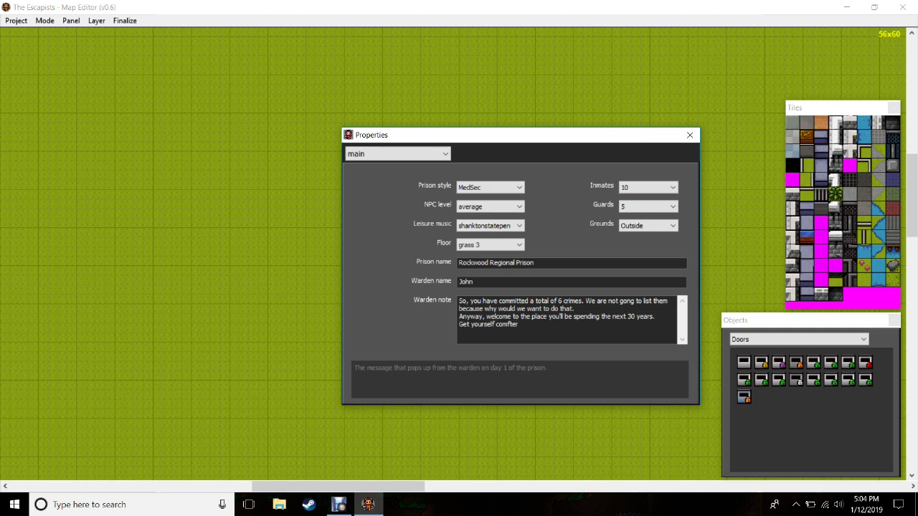
text(able, or not, we really dont care.)
key(Return)
text(Just,)
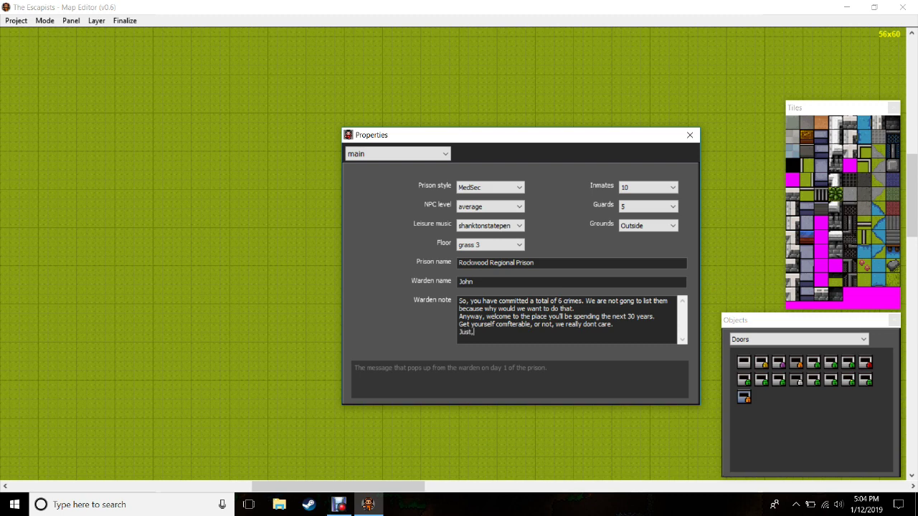
text( dont die. Then we make less money.)
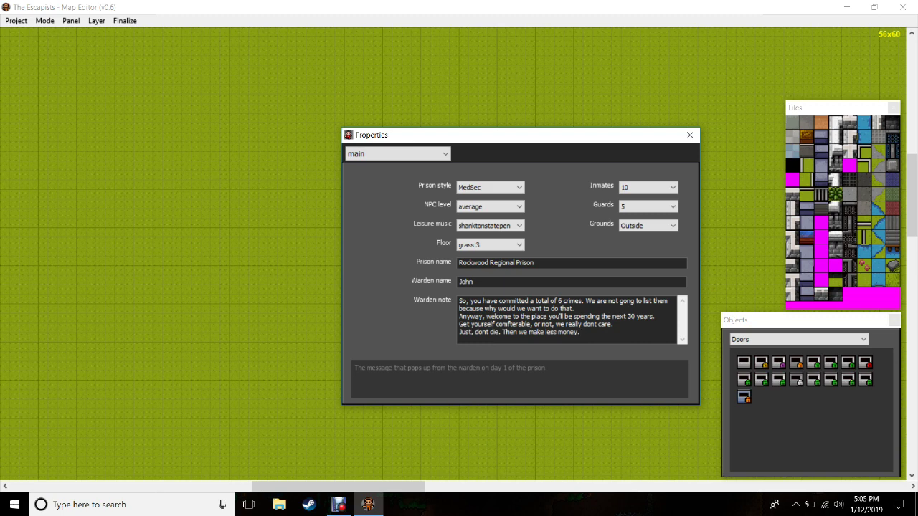
Try irongate as the leisure music and switch it back to shanktonstatepen
click(490, 225)
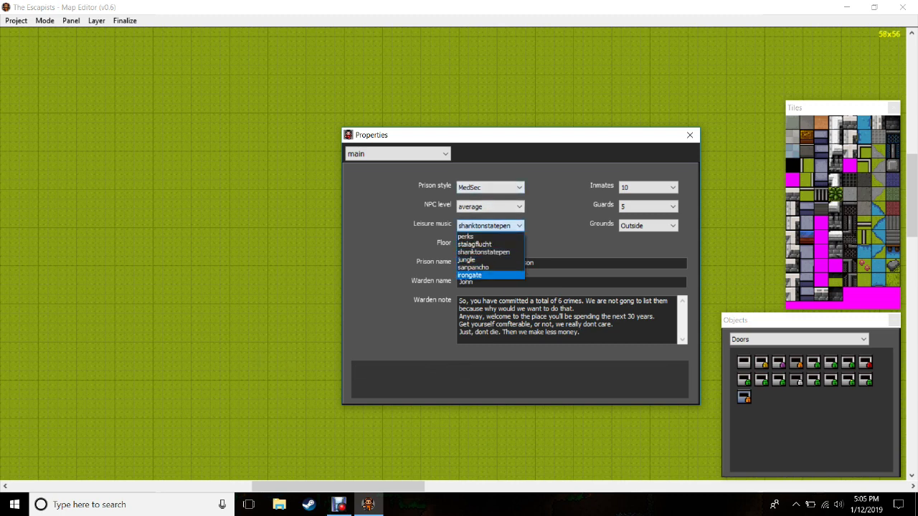
click(470, 274)
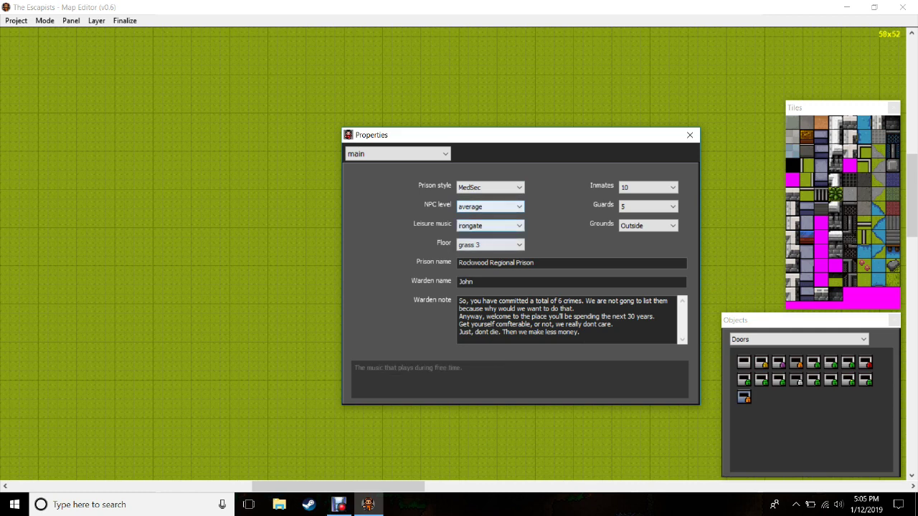
click(490, 225)
click(483, 252)
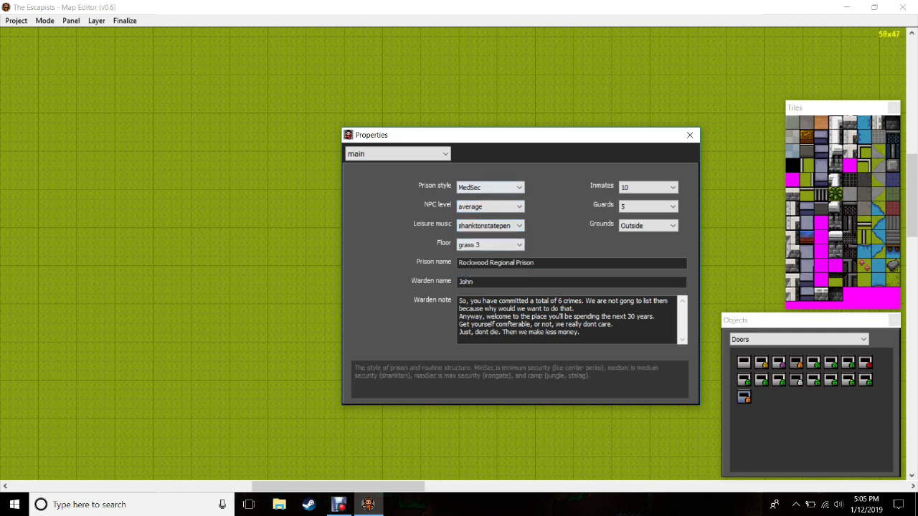
Pick MedSec as the prison style and average as the NPC level
click(490, 187)
click(473, 206)
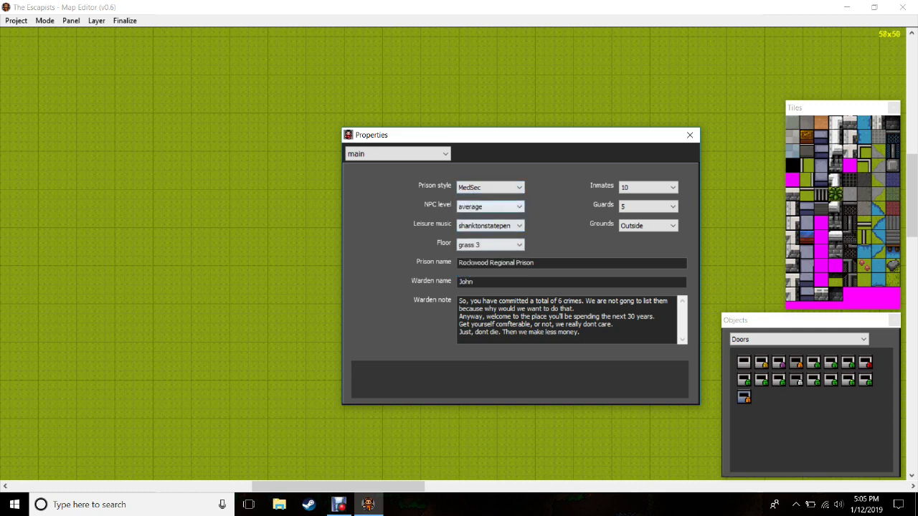
click(475, 206)
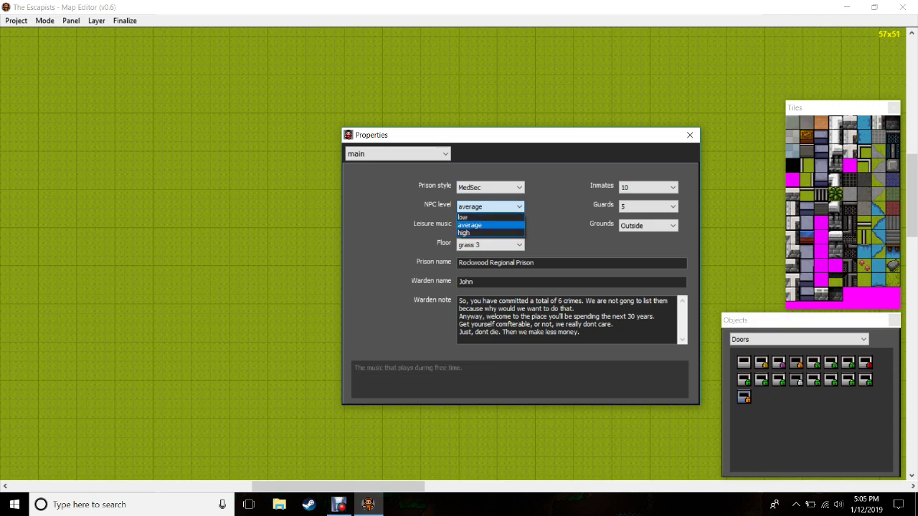
click(475, 225)
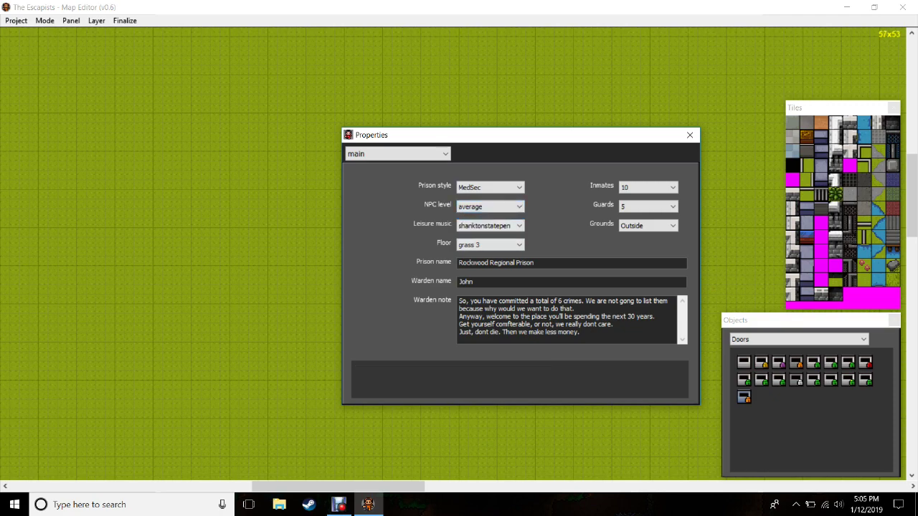
Configure the prison with the grass 1 floor, 5 inmates and InsideOnly grounds
click(490, 244)
click(467, 255)
click(648, 188)
scroll(643, 208, up, 2)
click(643, 198)
click(647, 226)
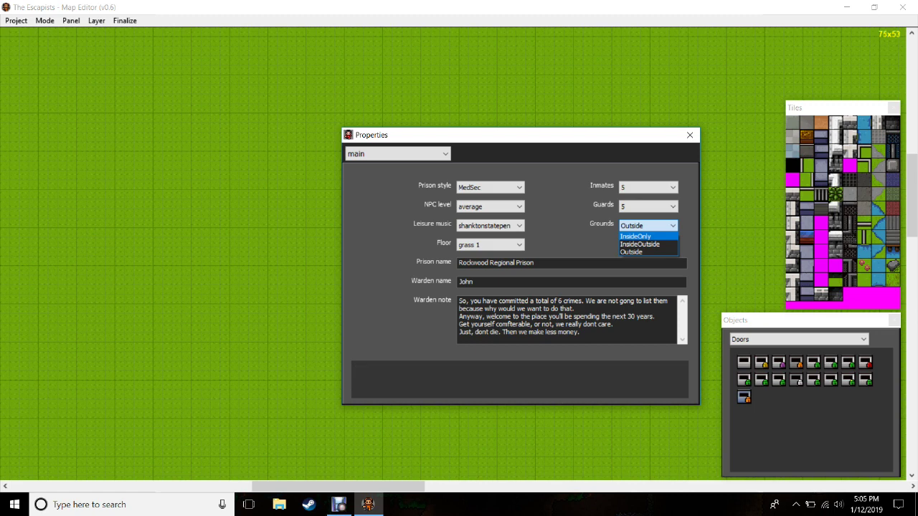
key(Return)
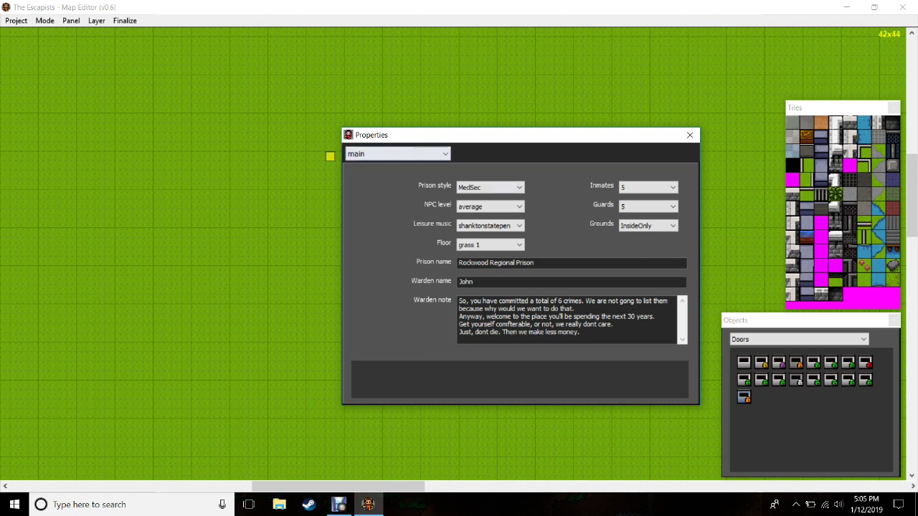
In the prison's jobs properties, enable jobs including Laundry and choose a starting job, closing the properties when finished
click(398, 154)
key(Return)
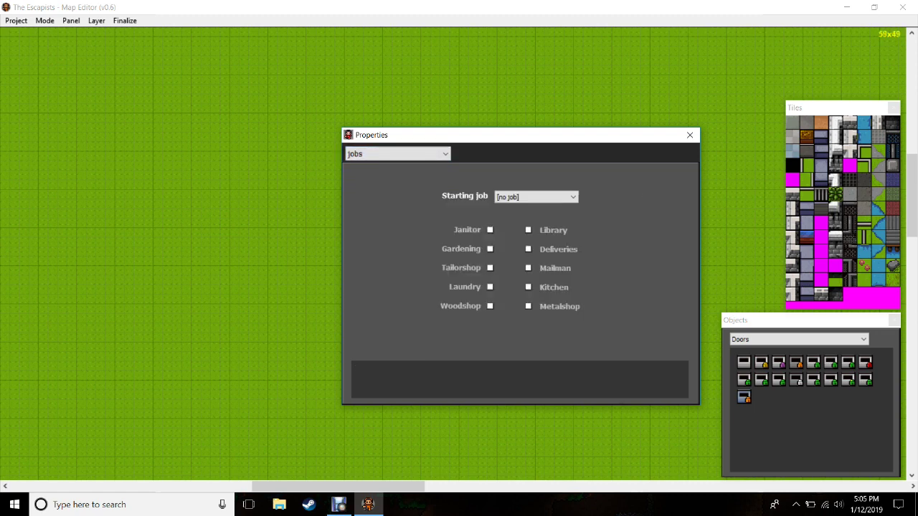
key(Tab)
key(Tab)
key(space)
click(490, 287)
click(535, 196)
click(536, 216)
click(690, 135)
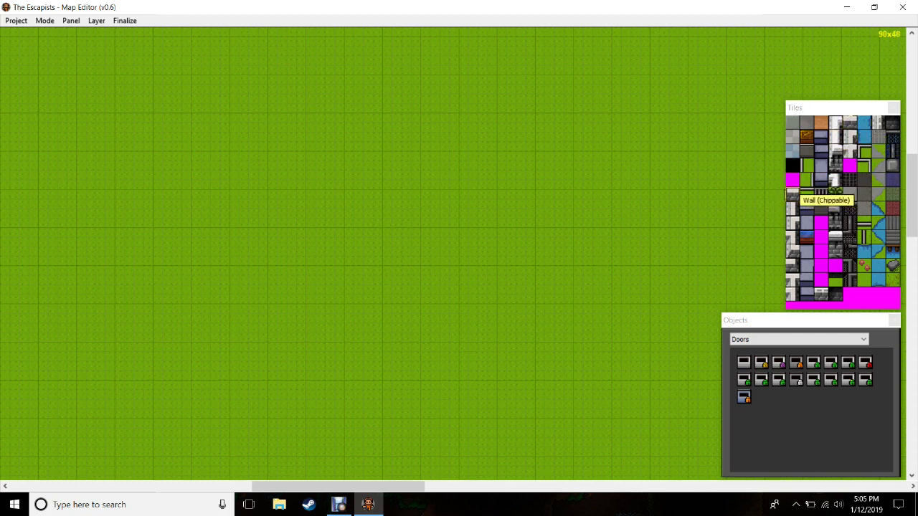
Paint a four-tile horizontal chippable wall and, three rows below it, a matching wall with a one-tile gap in the third position
click(793, 194)
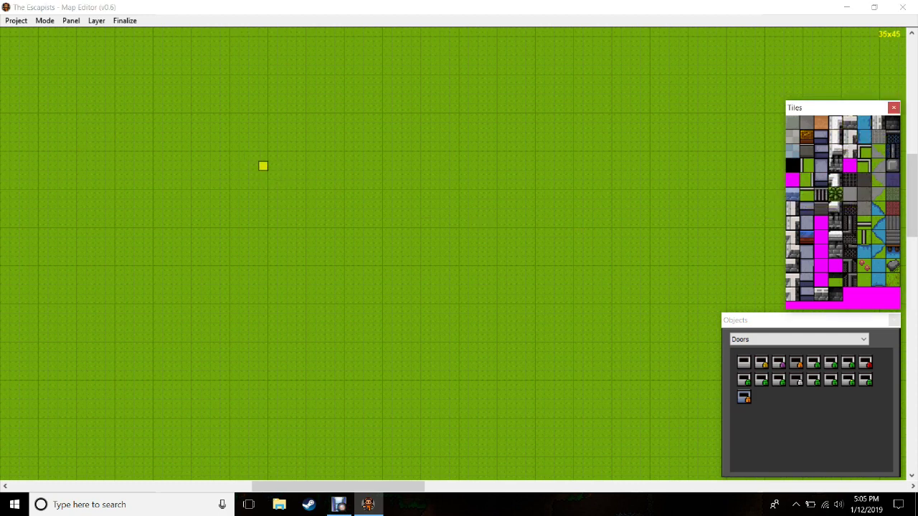
mouse_move(263, 166)
mouse_down()
mouse_move(280, 185)
mouse_move(305, 177)
mouse_up()
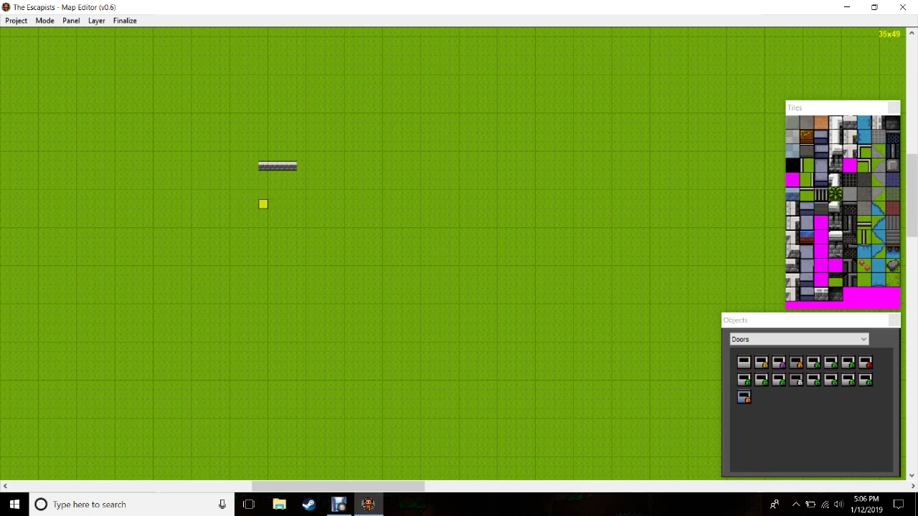
drag(263, 195, 272, 194)
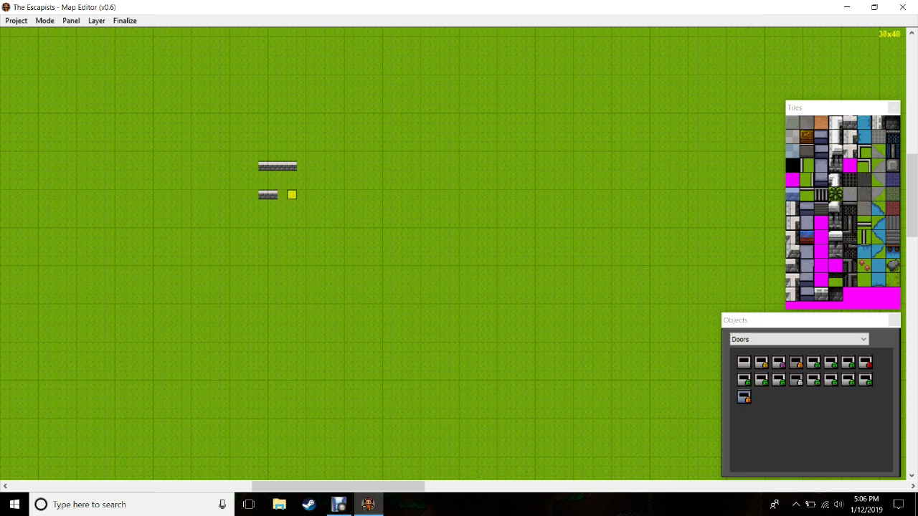
click(291, 194)
Paint the room's lower-right corner wall tile and a two-tile vertical wall along both its right and left sides
click(793, 266)
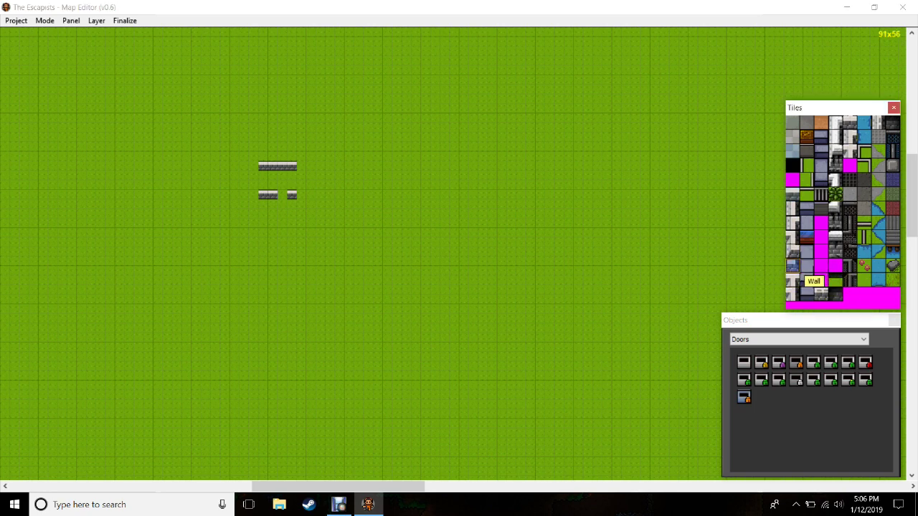
click(301, 194)
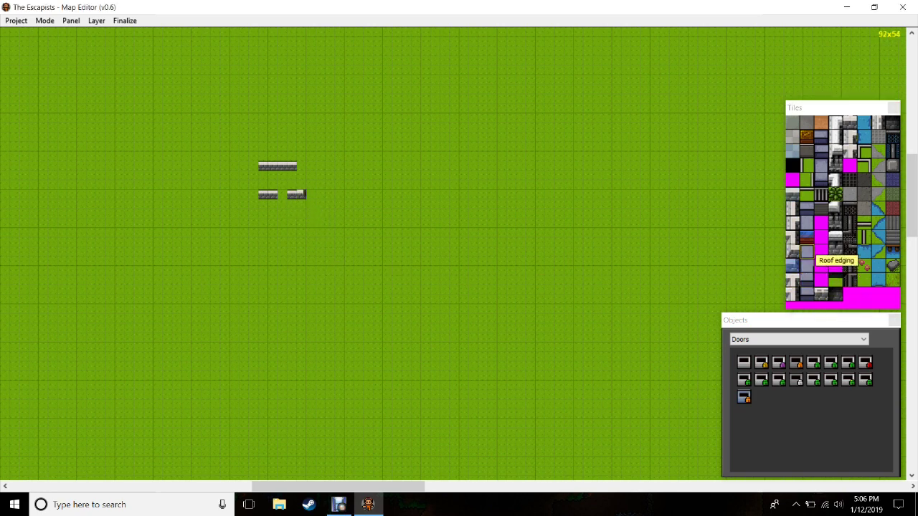
click(793, 208)
click(301, 185)
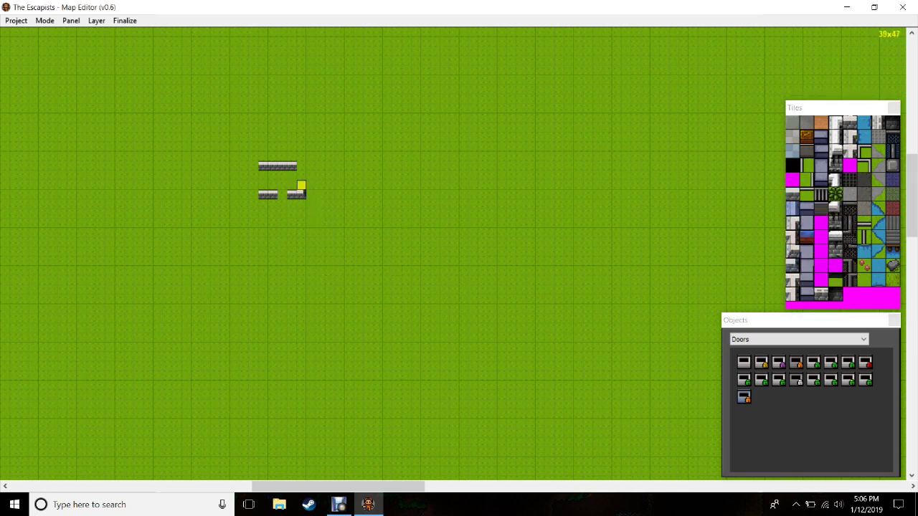
click(302, 181)
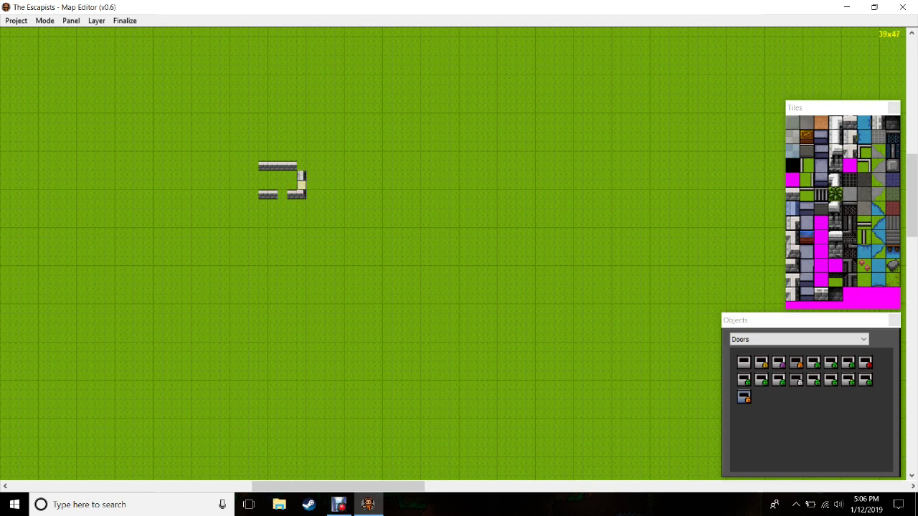
click(253, 181)
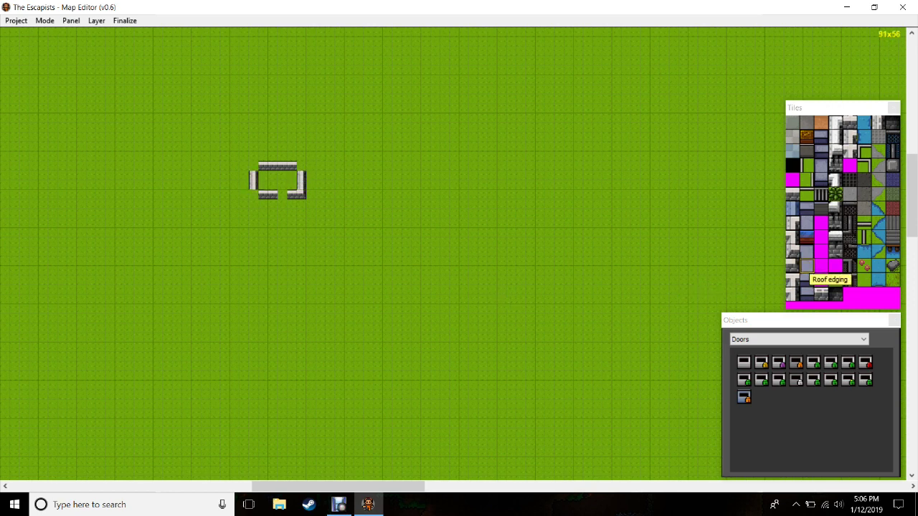
Paint matching corner wall tiles at the room's lower-left, upper-left and upper-right corners to join the walls
click(792, 251)
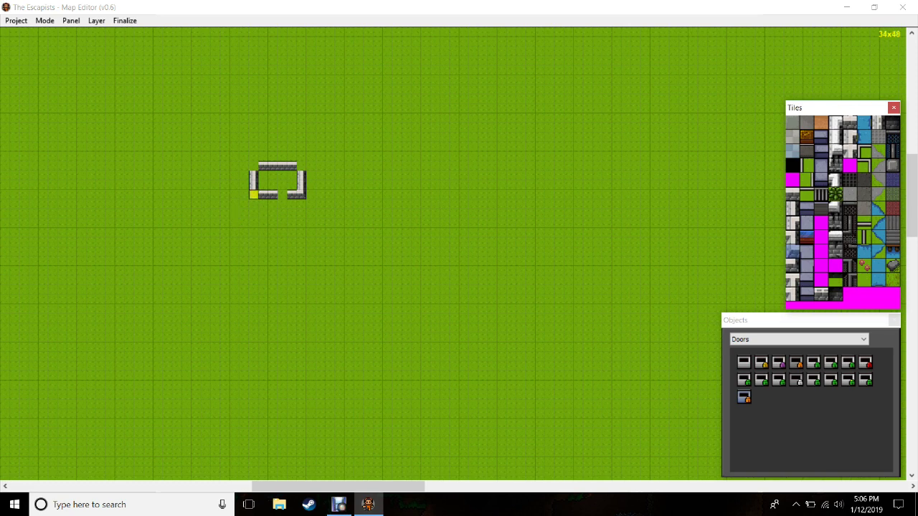
click(245, 195)
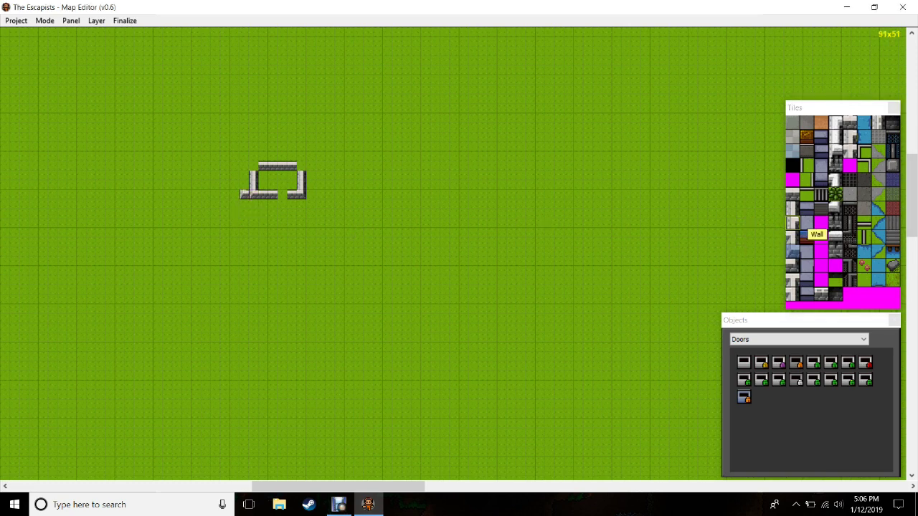
click(793, 251)
click(254, 166)
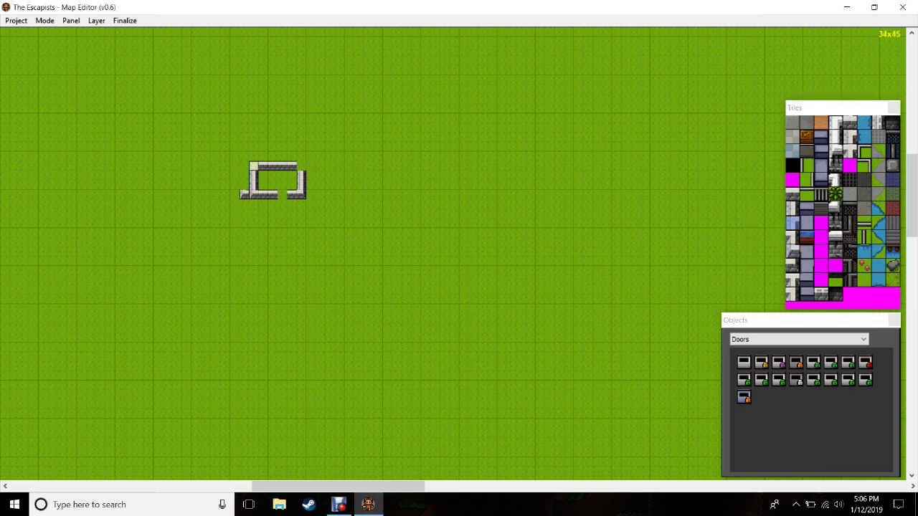
click(794, 250)
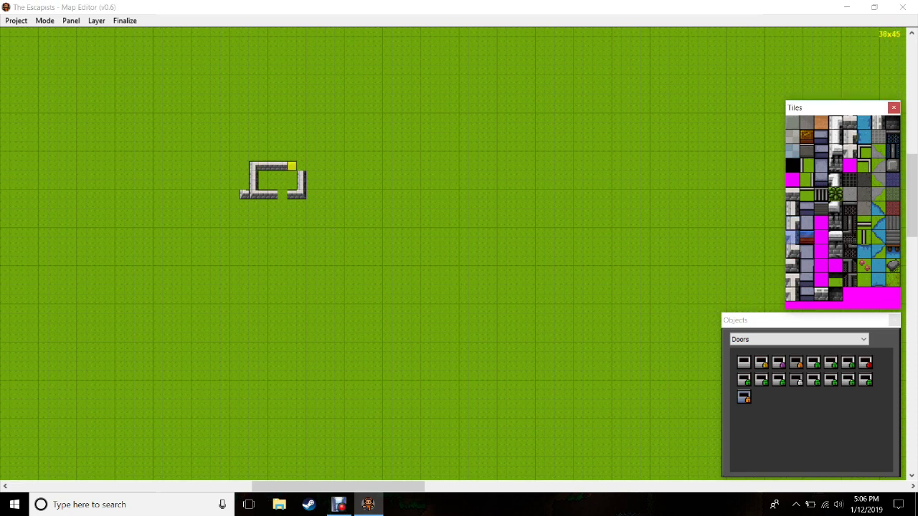
click(292, 166)
Erase the stray wall tile outside the room's lower-left corner and place a Cell Door in the lower wall's gap
click(45, 20)
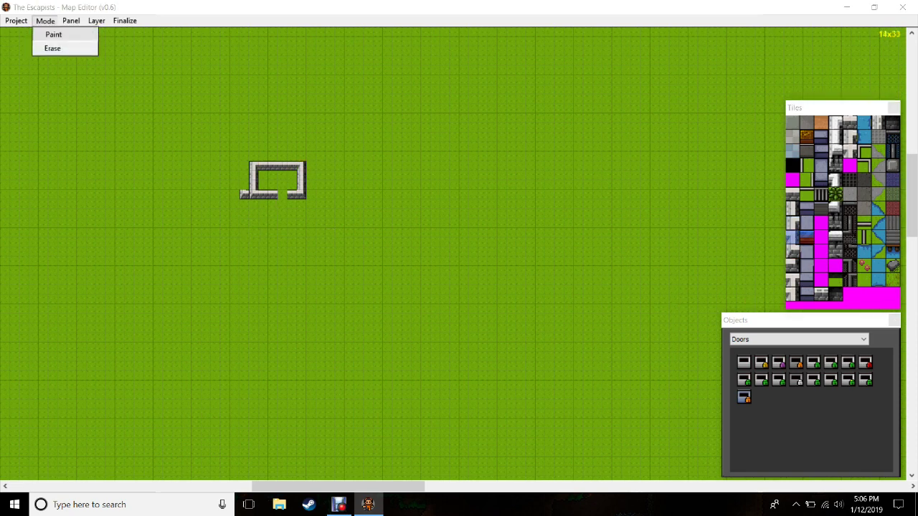
click(52, 48)
click(245, 195)
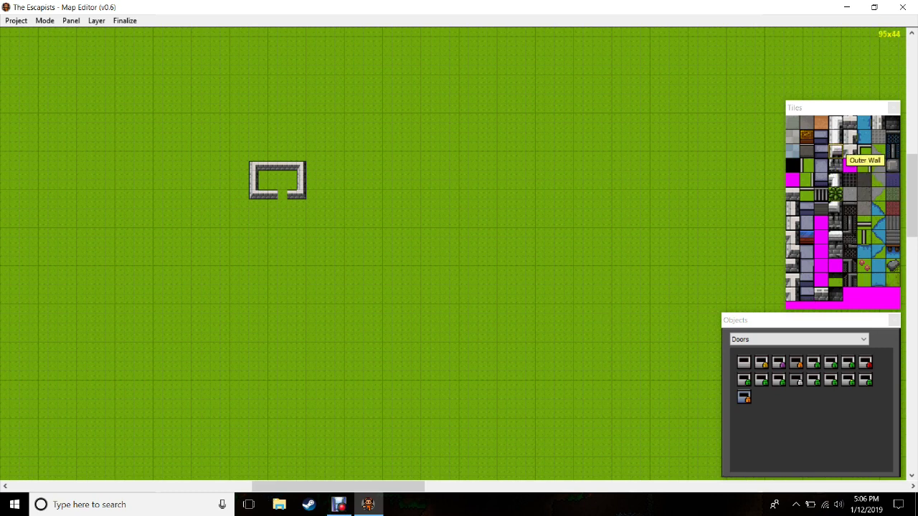
click(761, 364)
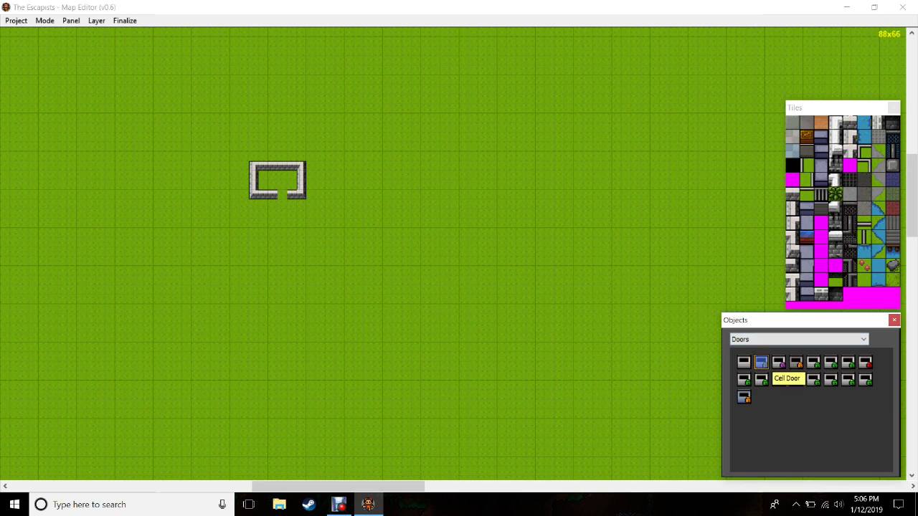
click(282, 194)
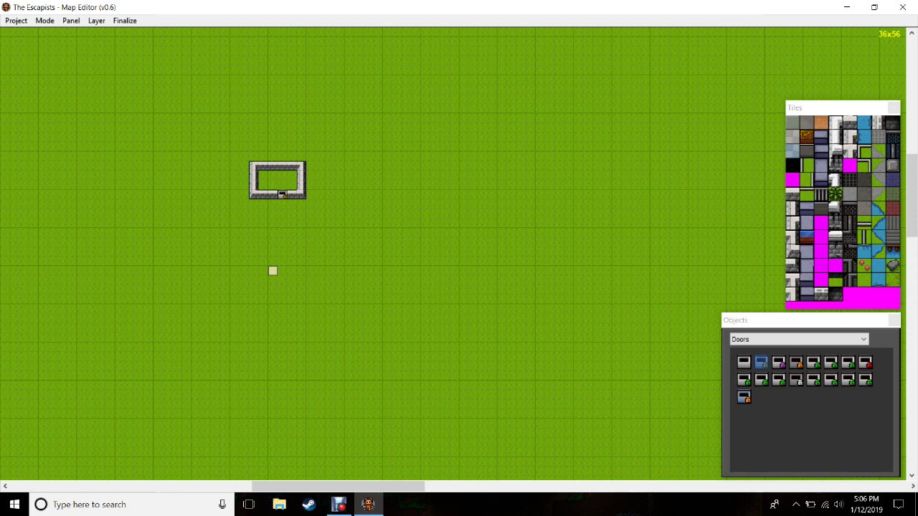
Choose the orange tile for painting
click(821, 123)
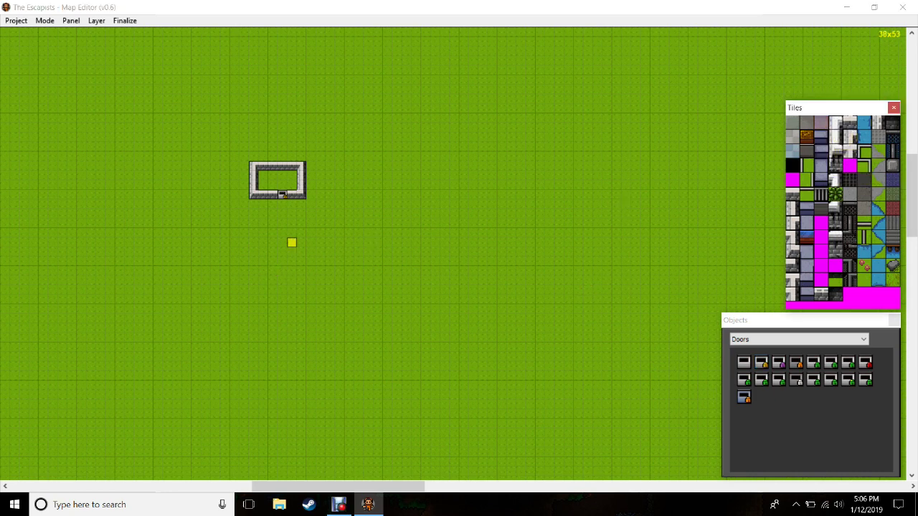